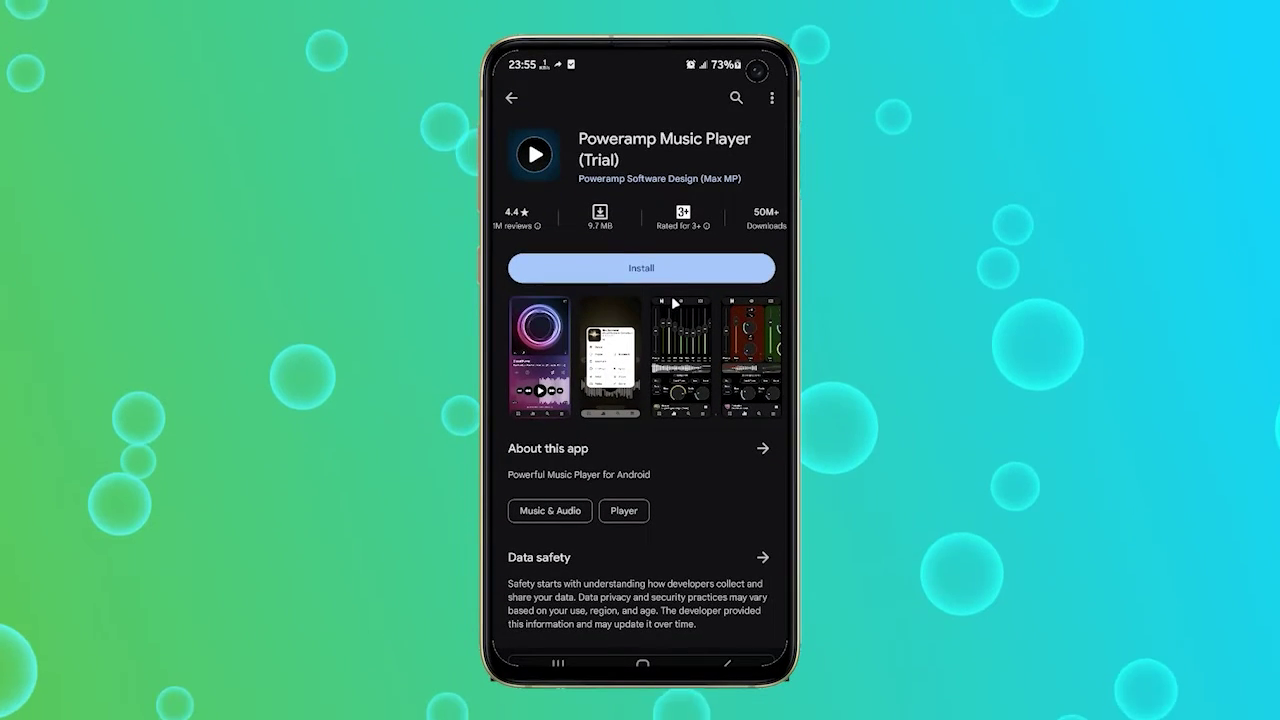
# Step: Scroll down and back up through the Poweramp Music Player (Trial) store page details
pyautogui.scroll(-2, 673, 303)
pyautogui.scroll(-3, 675, 307)
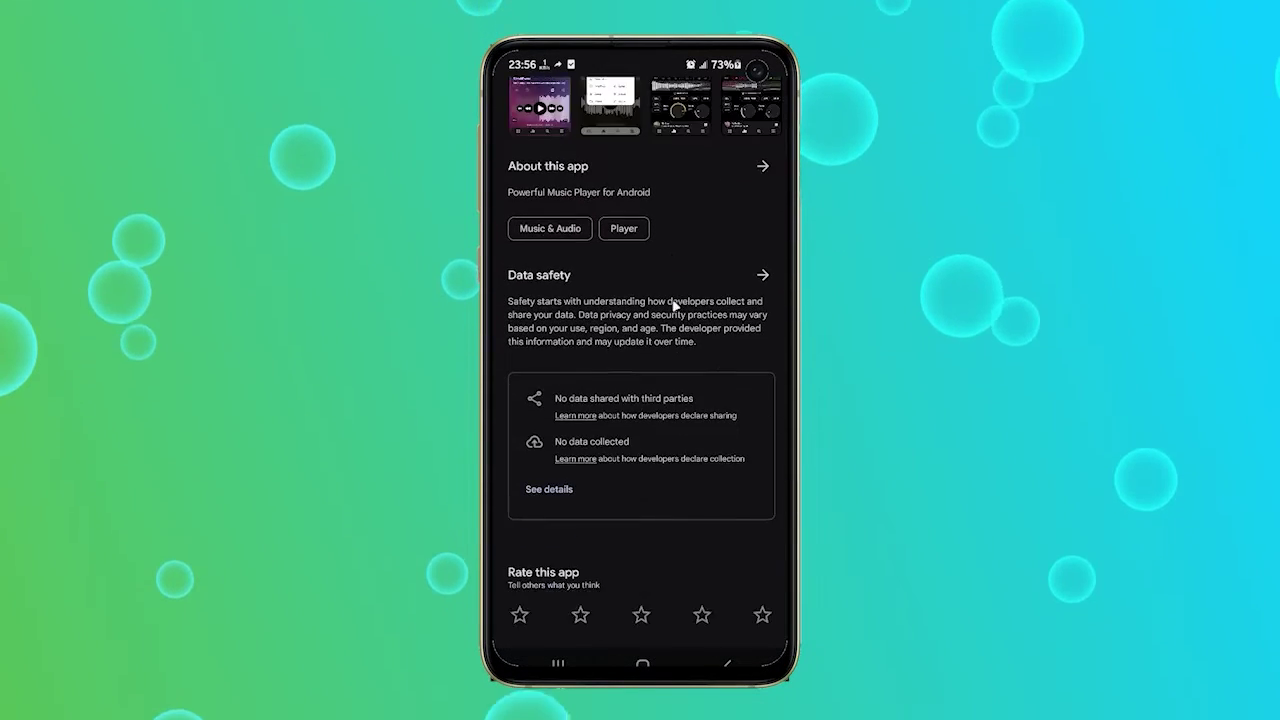
pyautogui.scroll(-3, 674, 307)
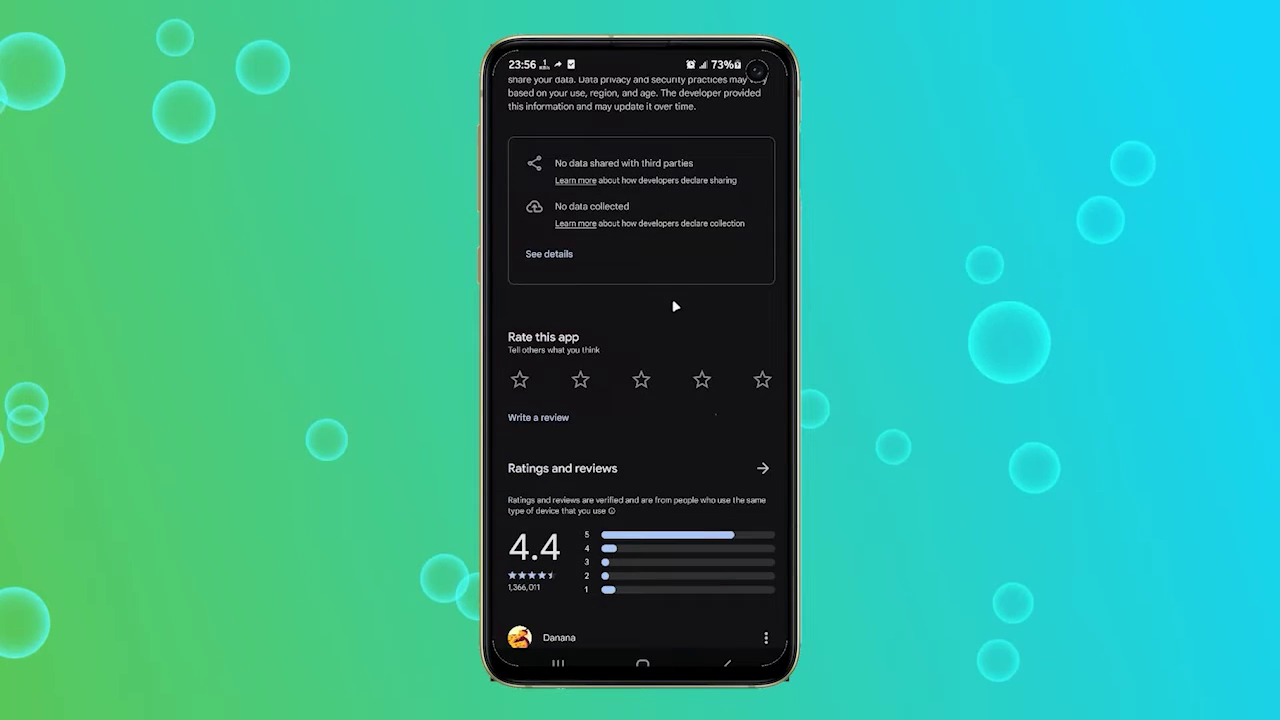
pyautogui.scroll(5, 674, 306)
pyautogui.scroll(3, 676, 306)
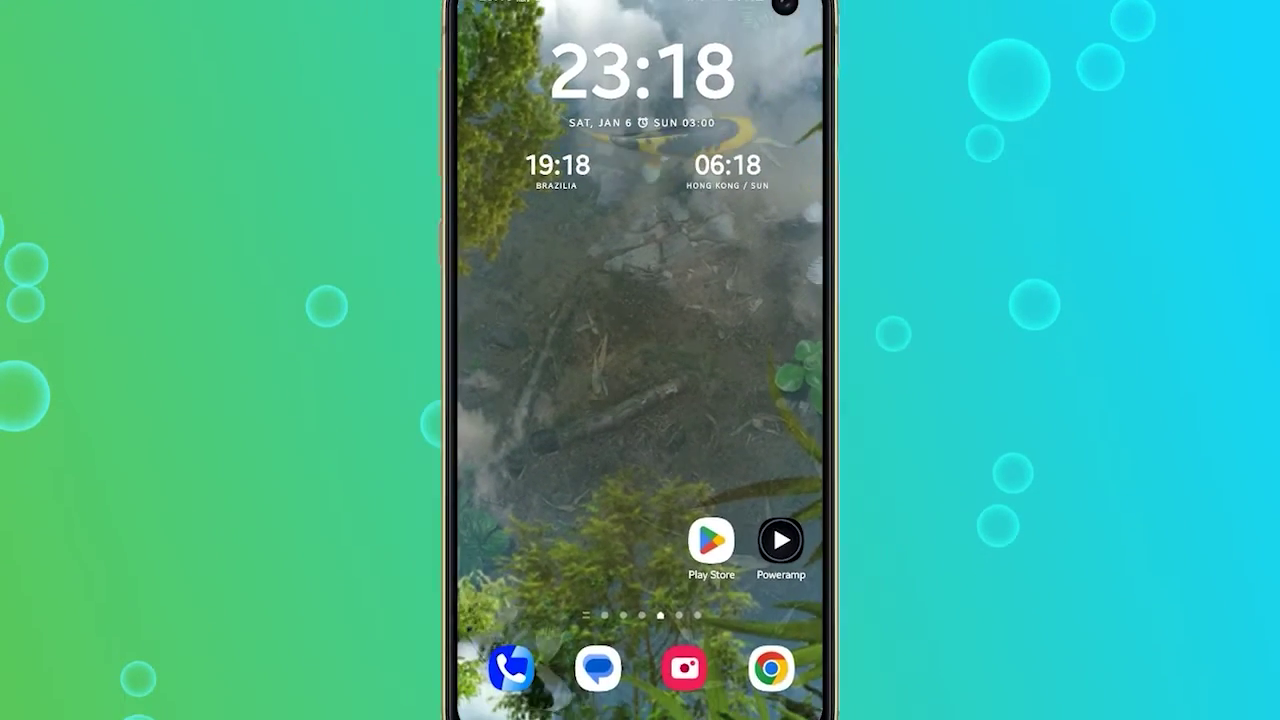
pyautogui.click(644, 351)
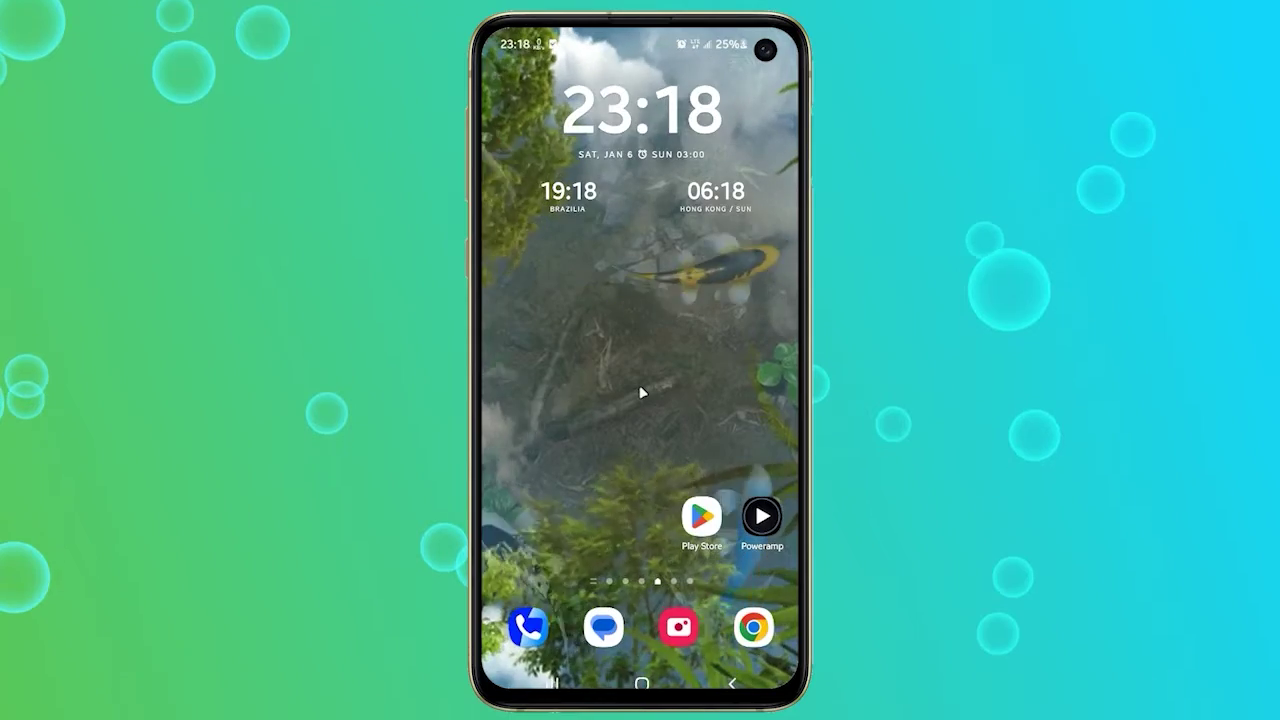
pyautogui.click(643, 390)
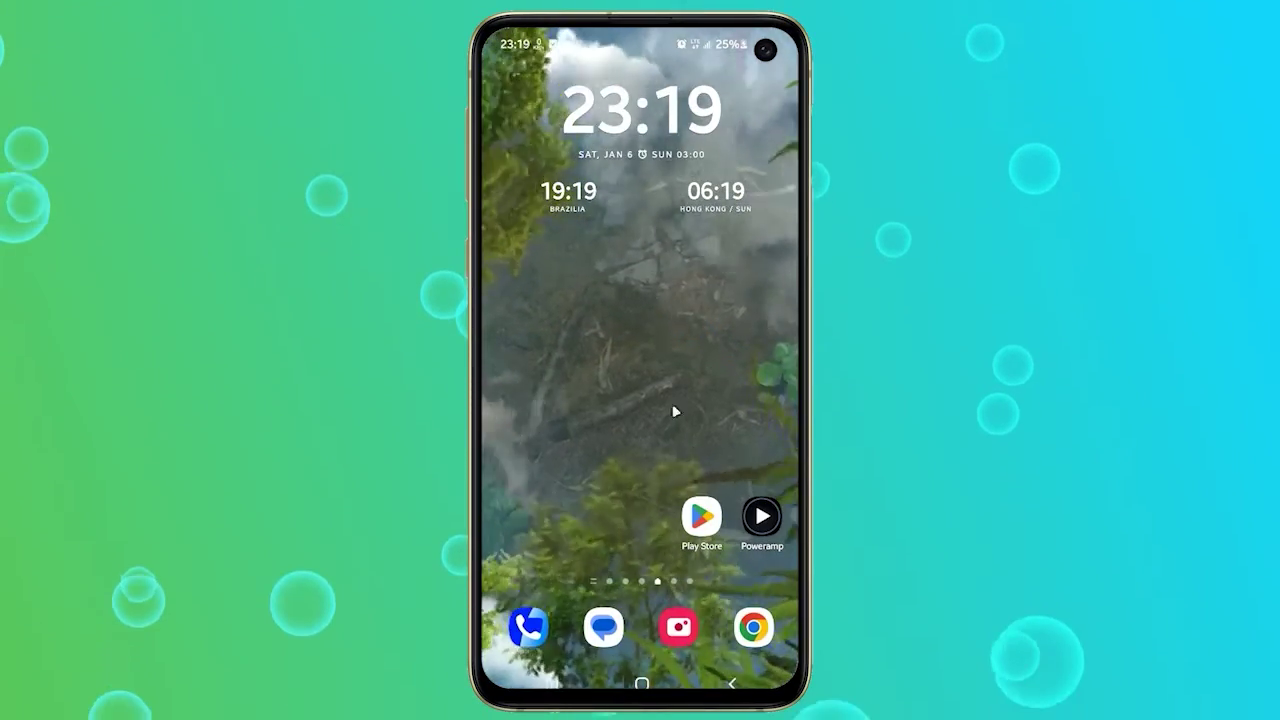
pyautogui.click(640, 358)
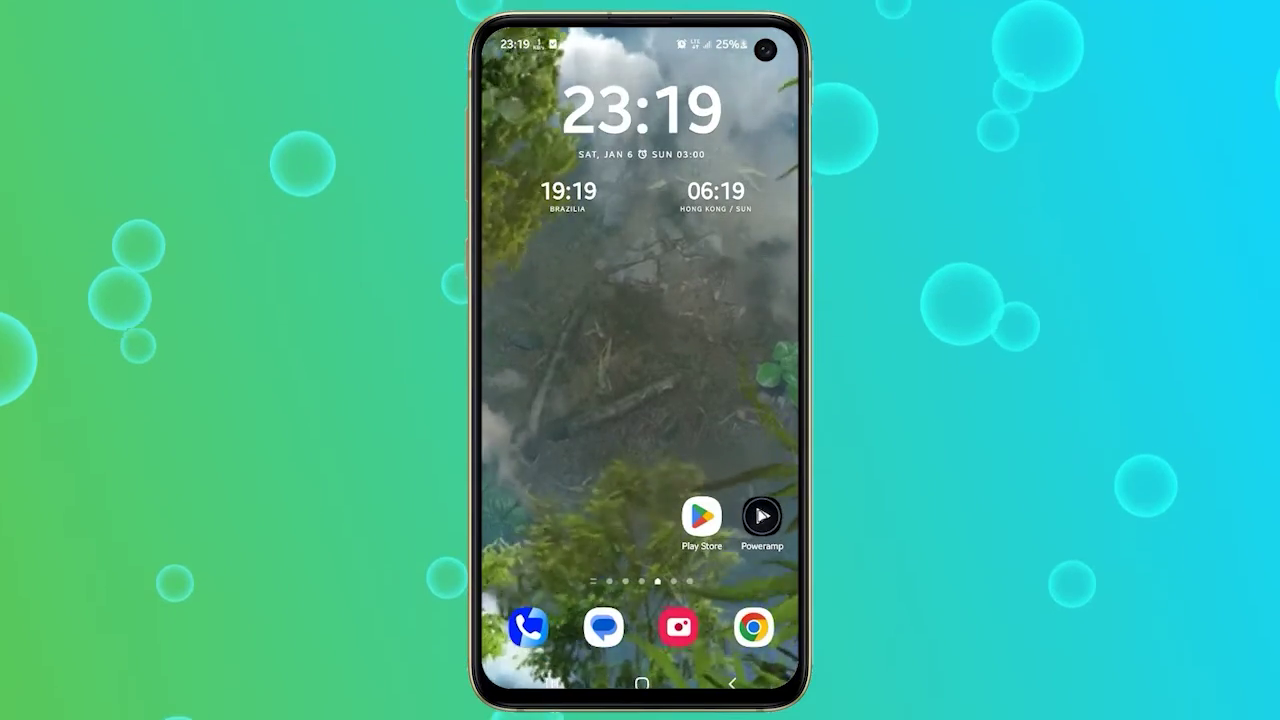
pyautogui.click(762, 516)
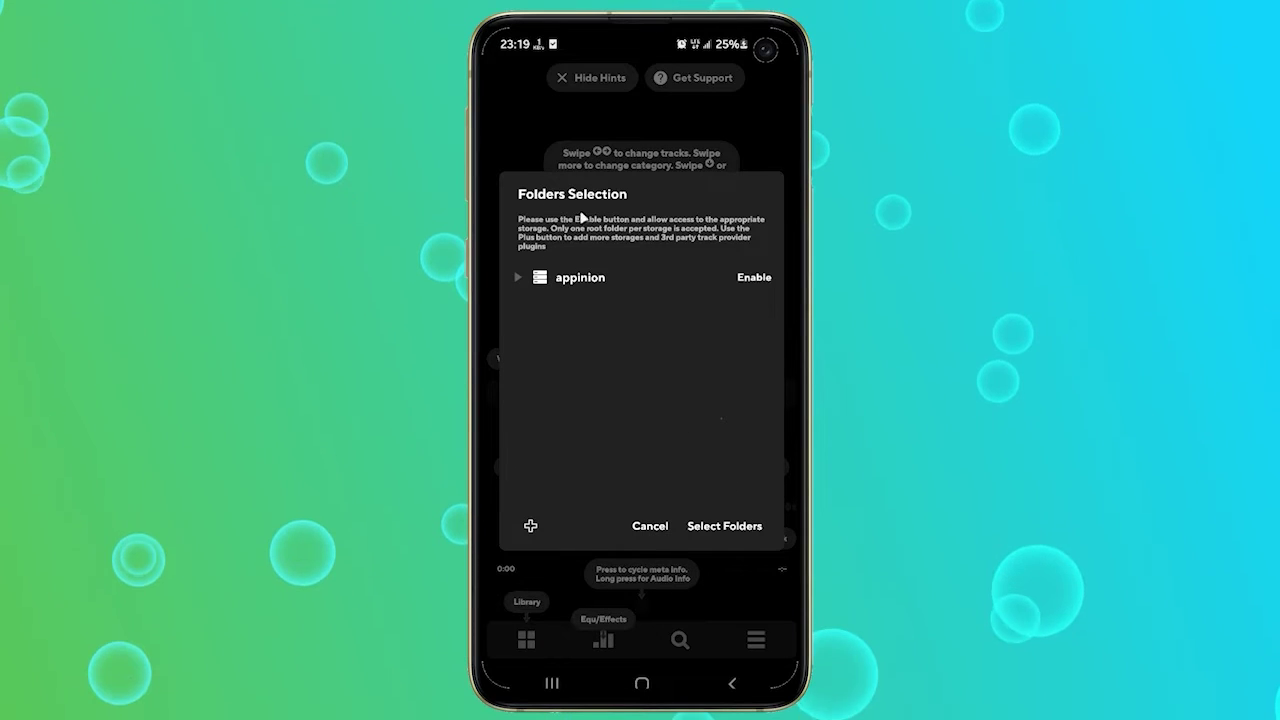
# Step: Cancel the Folders Selection prompt and hide the hints to reach the empty player screen
pyautogui.click(650, 526)
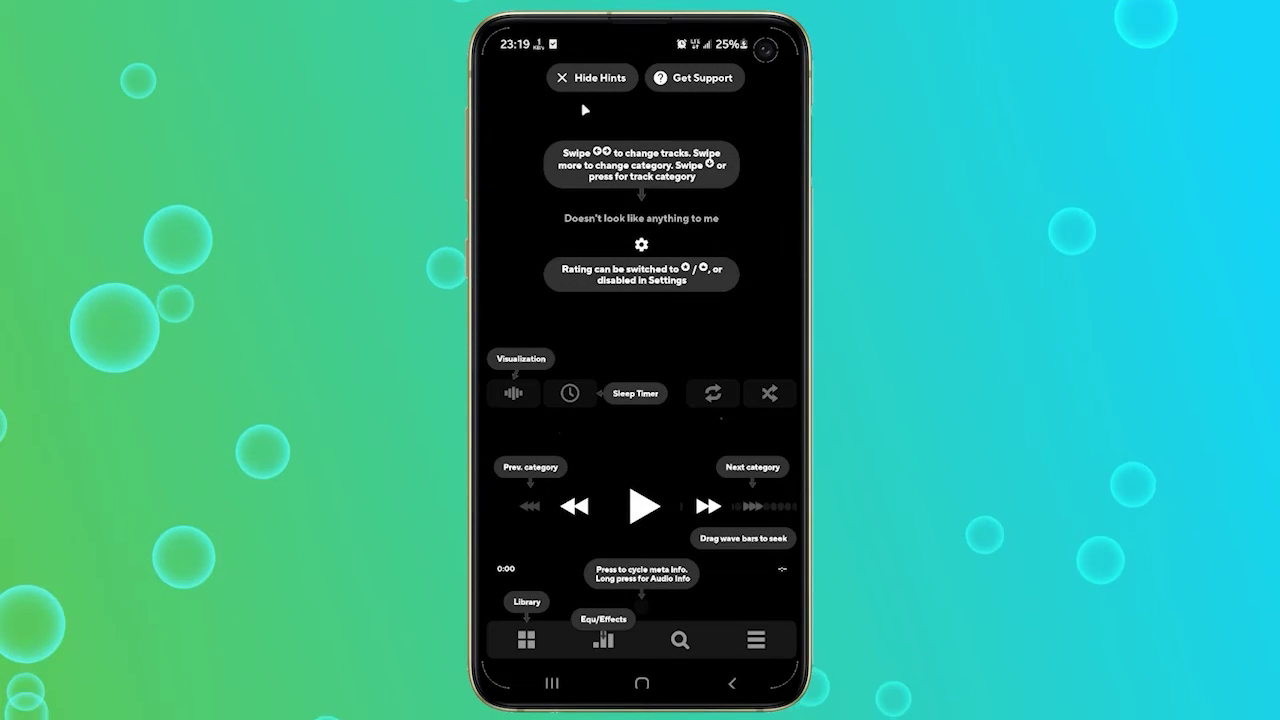
pyautogui.click(560, 77)
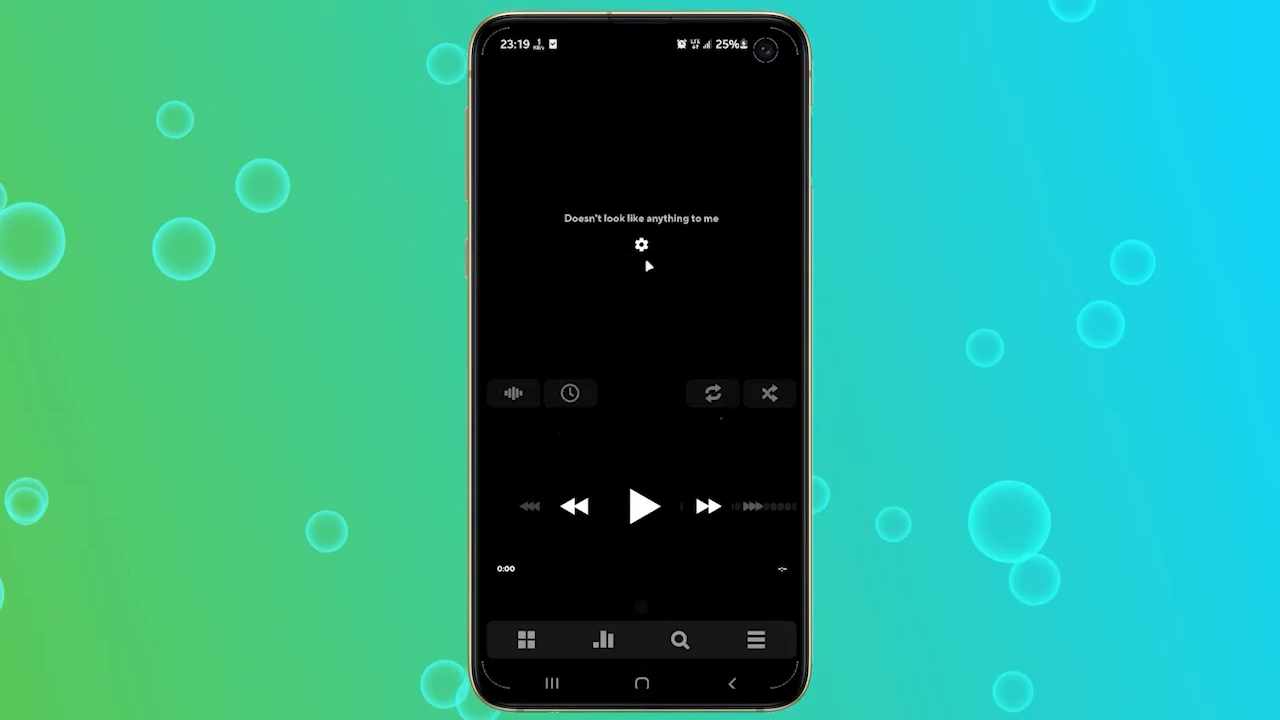
pyautogui.click(754, 642)
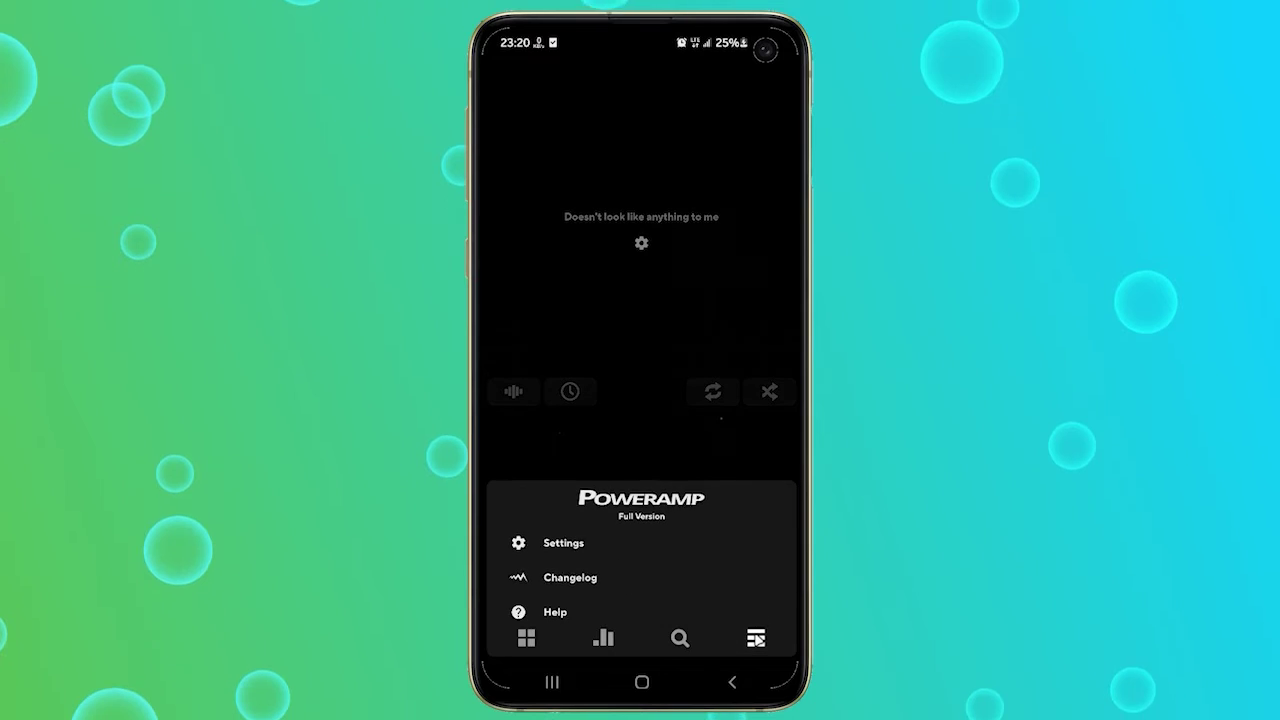
pyautogui.click(563, 532)
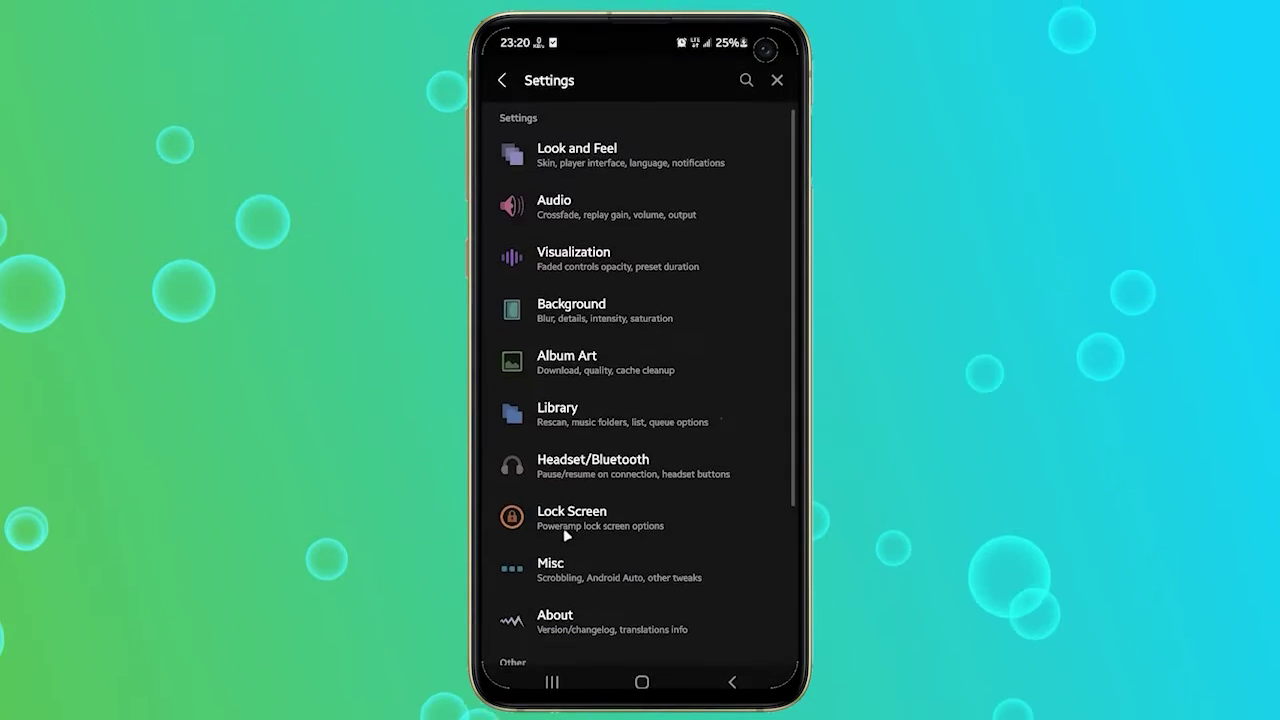
pyautogui.click(573, 404)
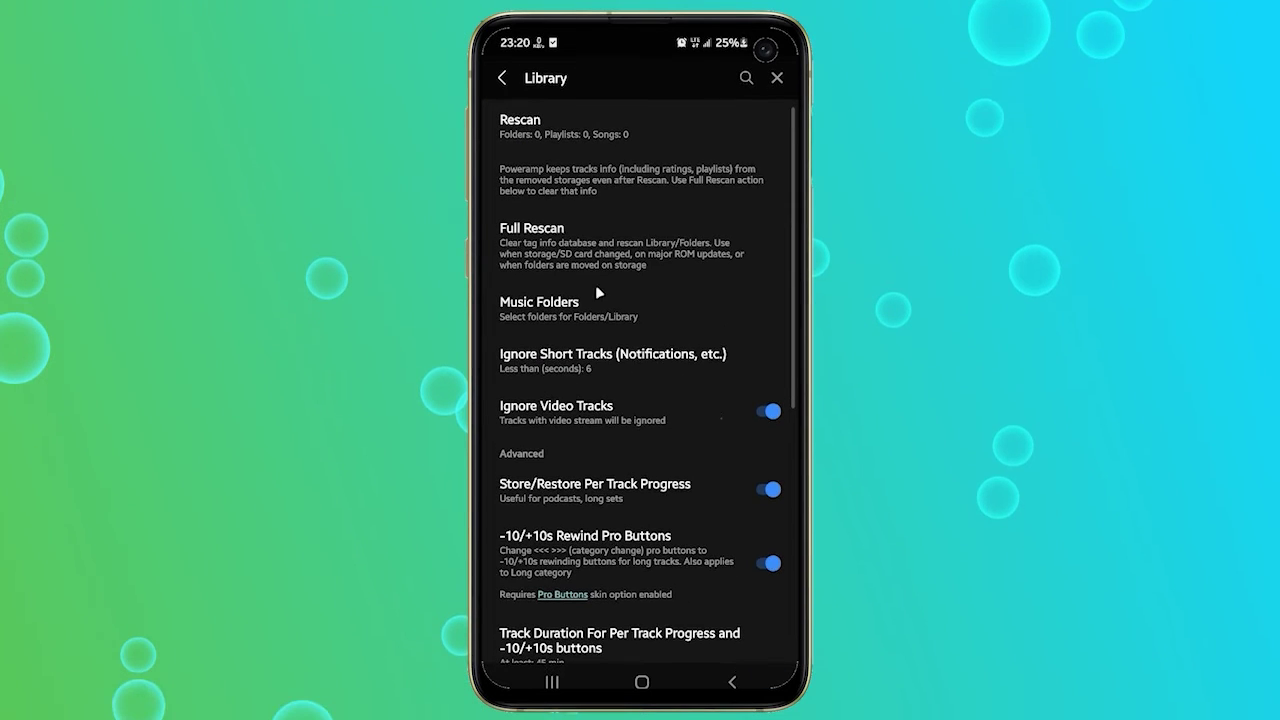
pyautogui.click(551, 304)
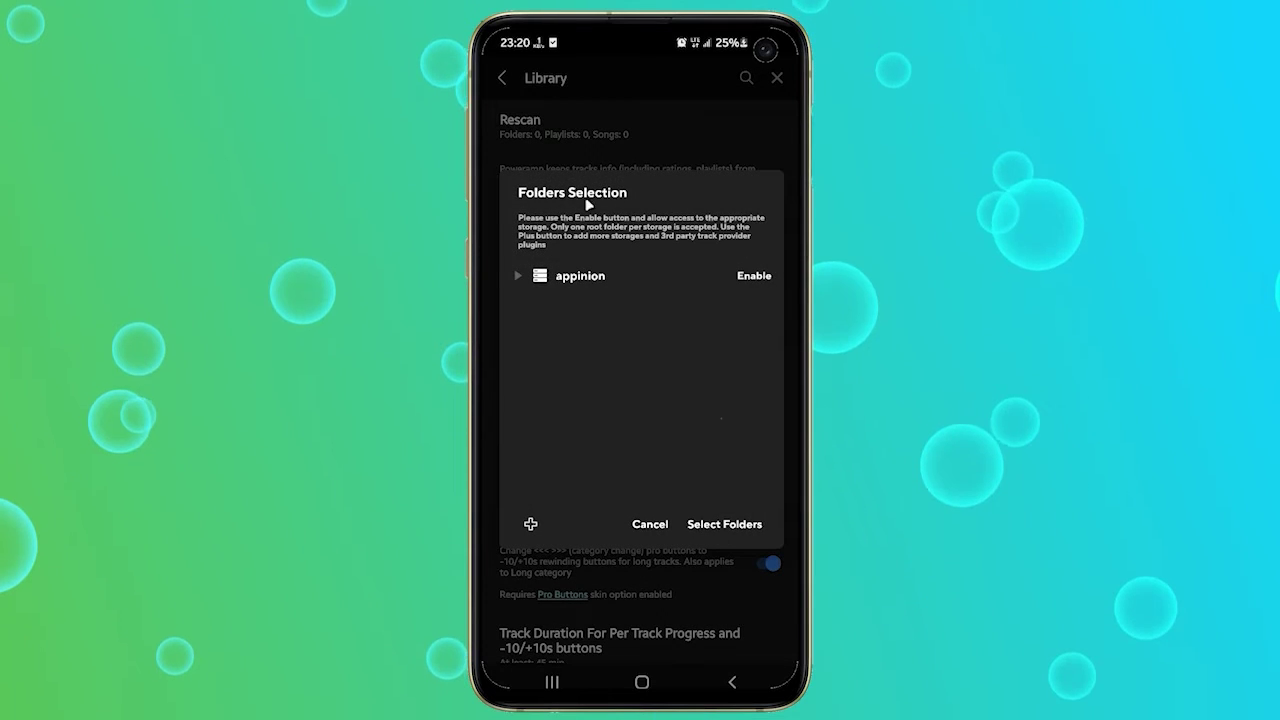
pyautogui.click(650, 524)
pyautogui.click(734, 682)
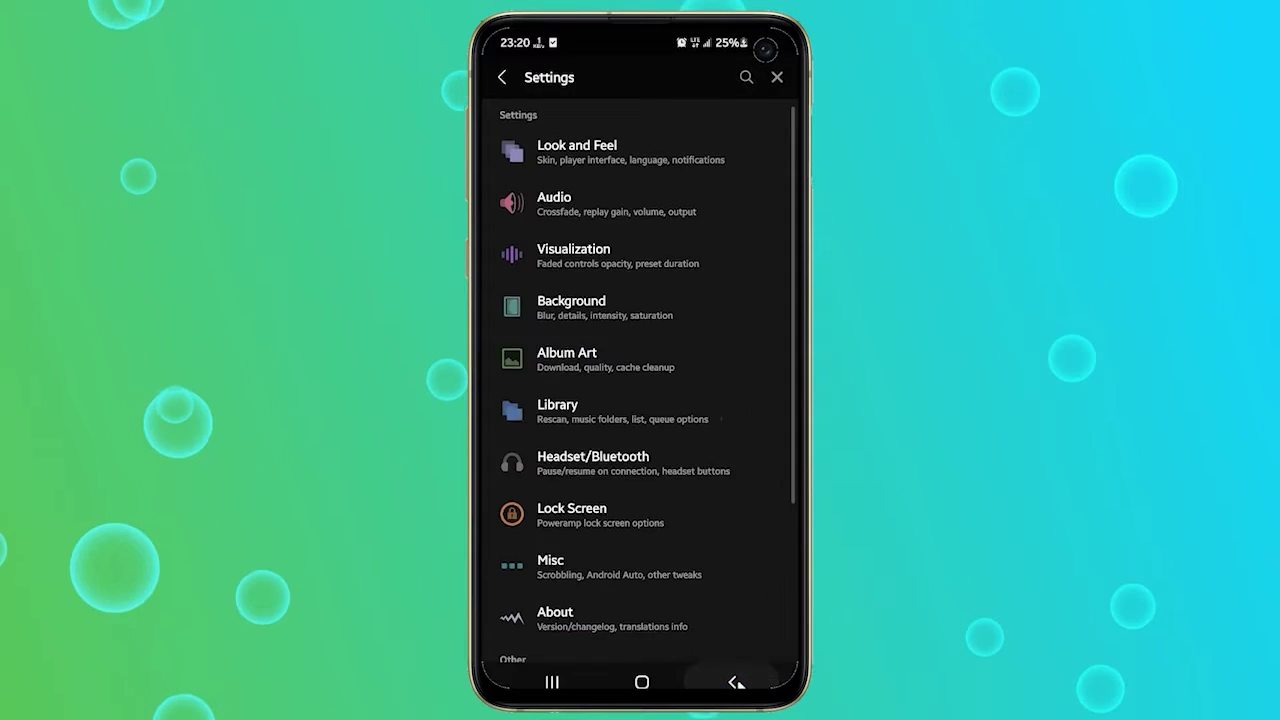
pyautogui.click(734, 682)
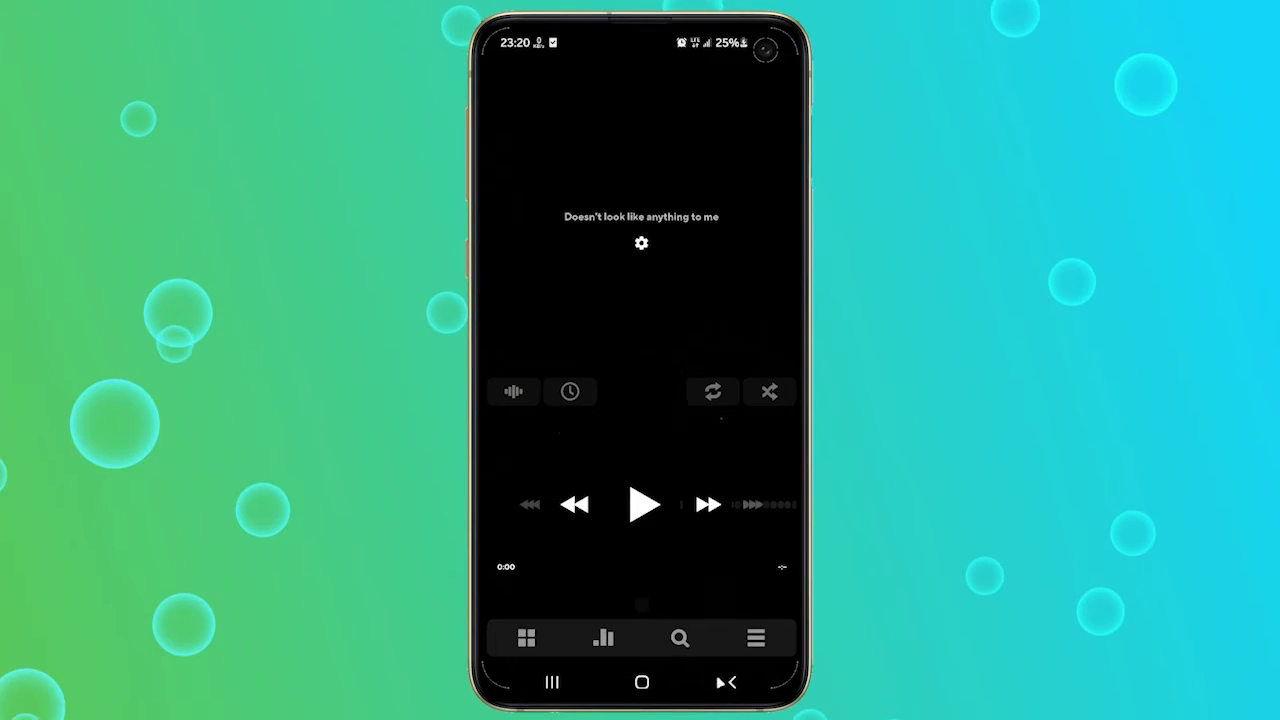
# Step: In the Library, choose Select Folders from the options menu and start enabling the appinion storage
pyautogui.click(526, 641)
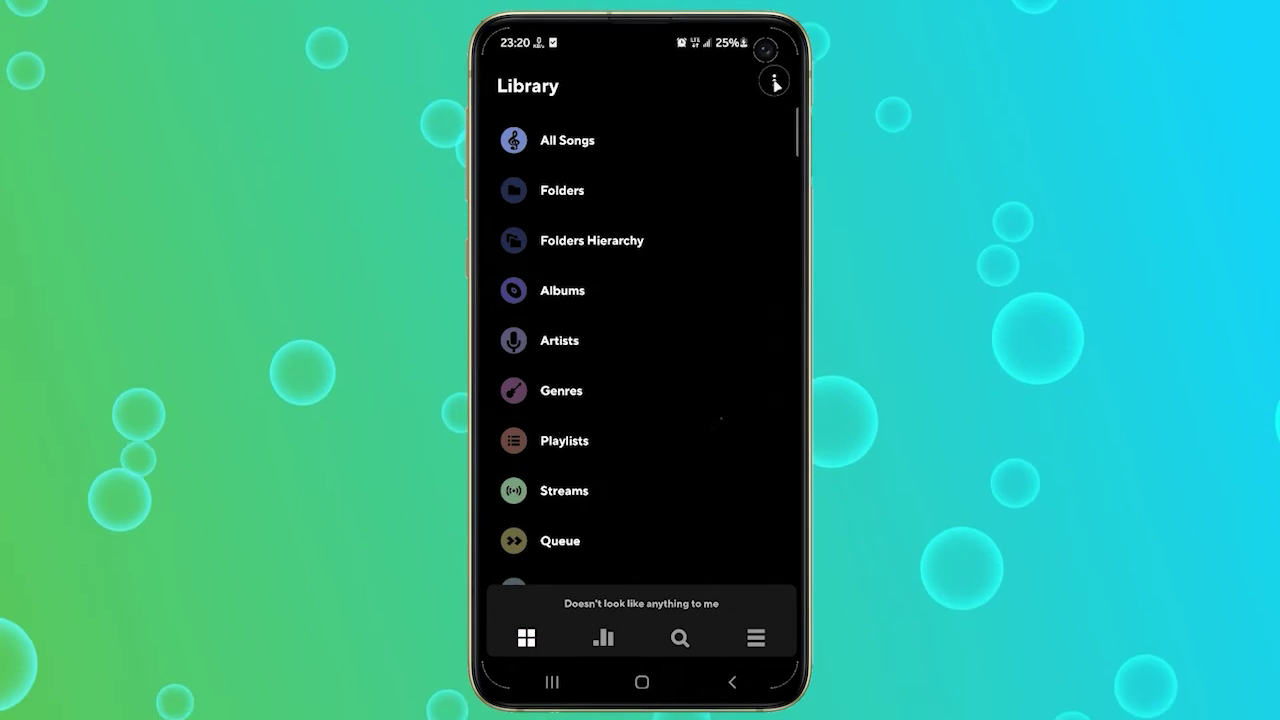
pyautogui.click(774, 81)
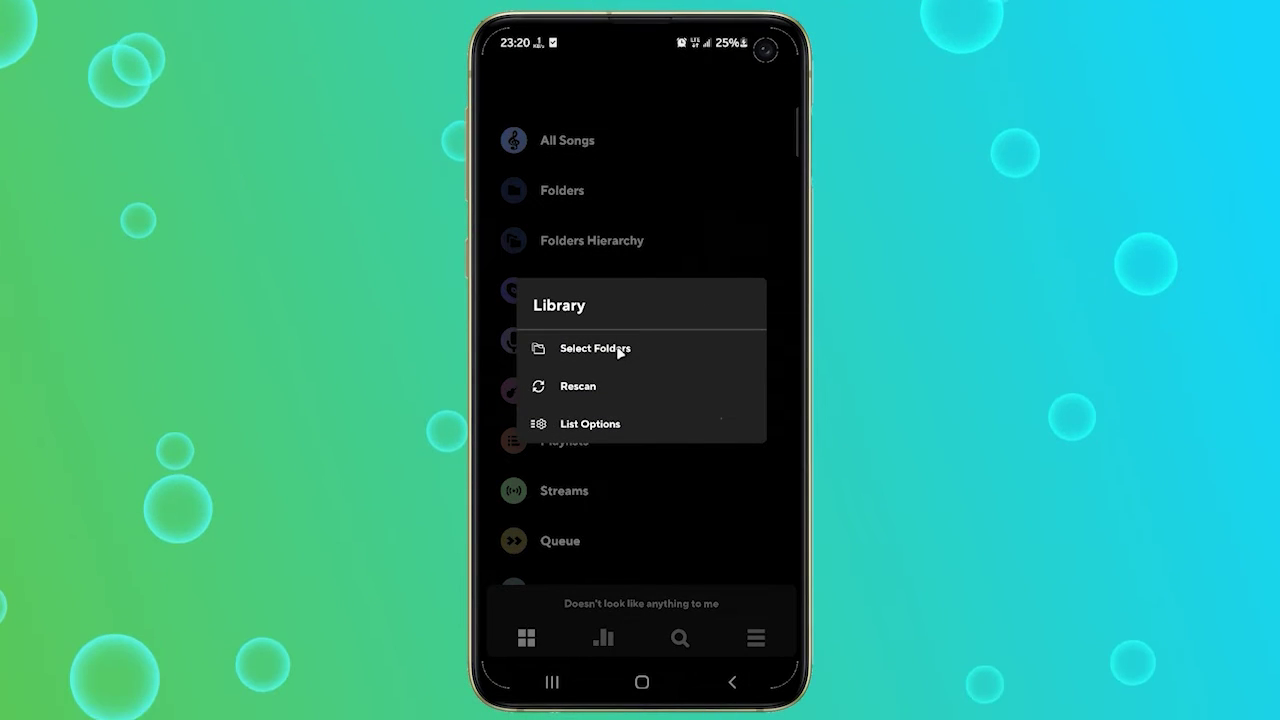
pyautogui.click(618, 348)
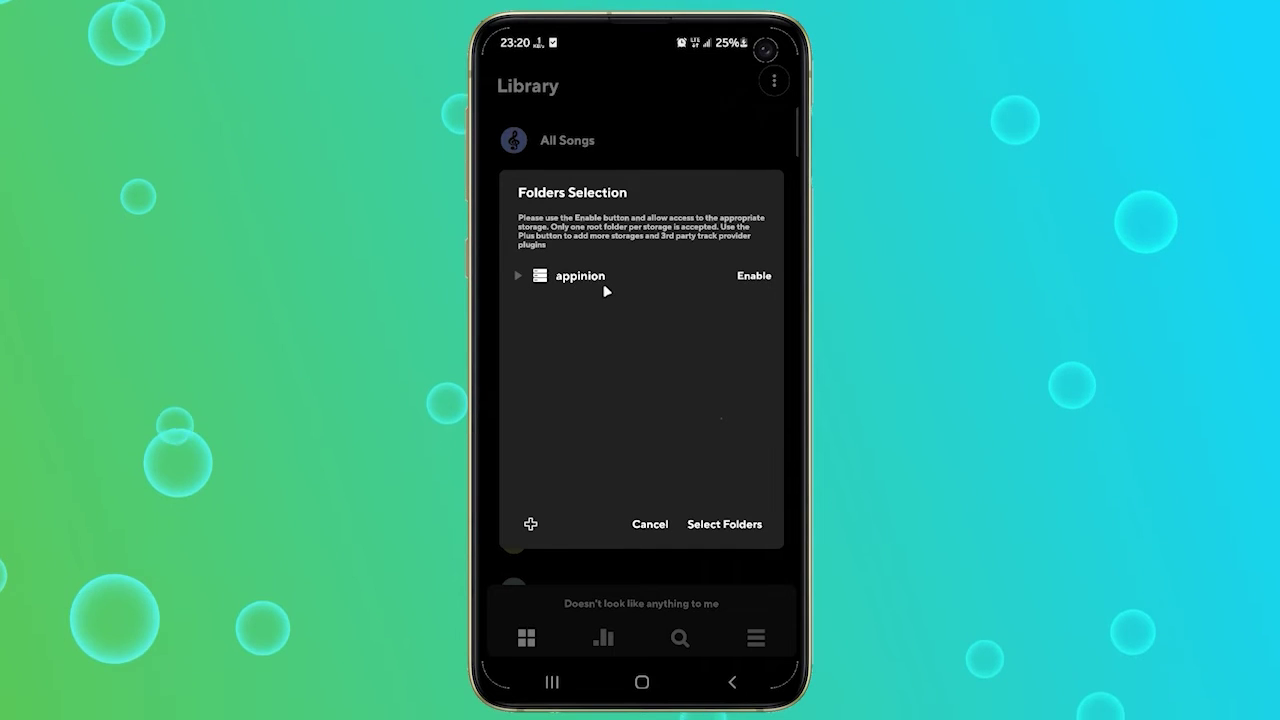
pyautogui.click(758, 277)
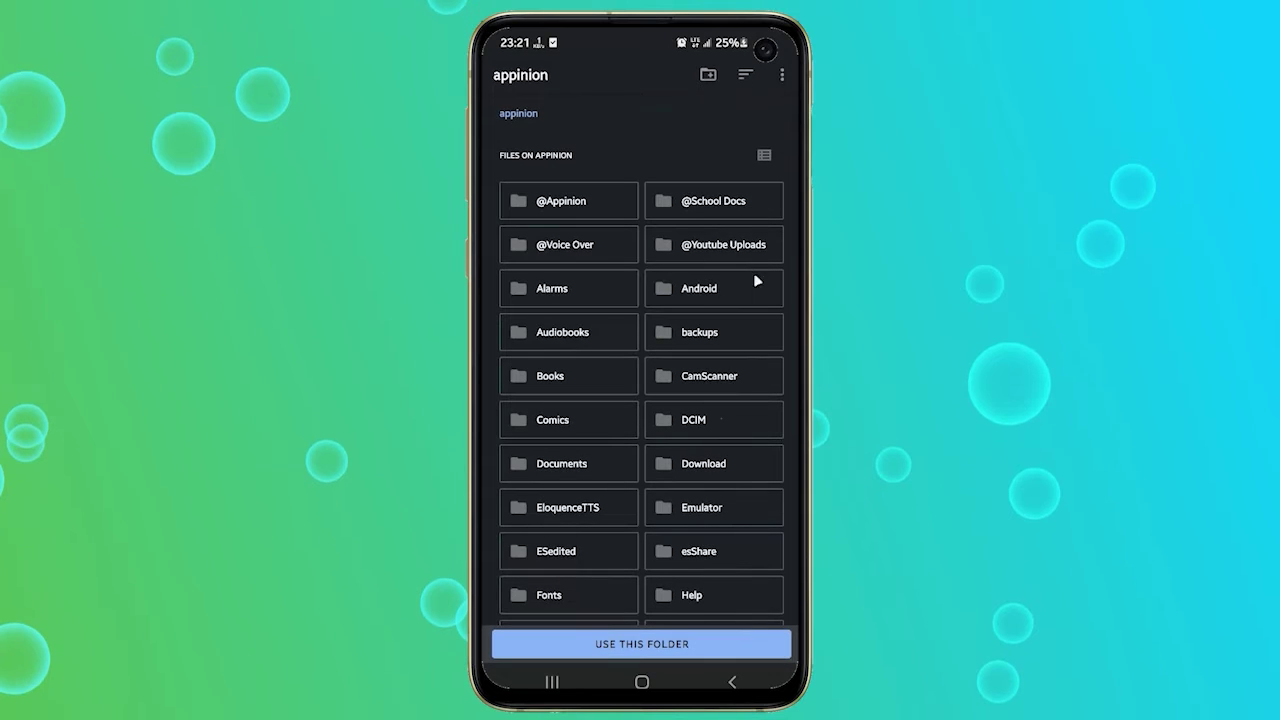
pyautogui.click(565, 201)
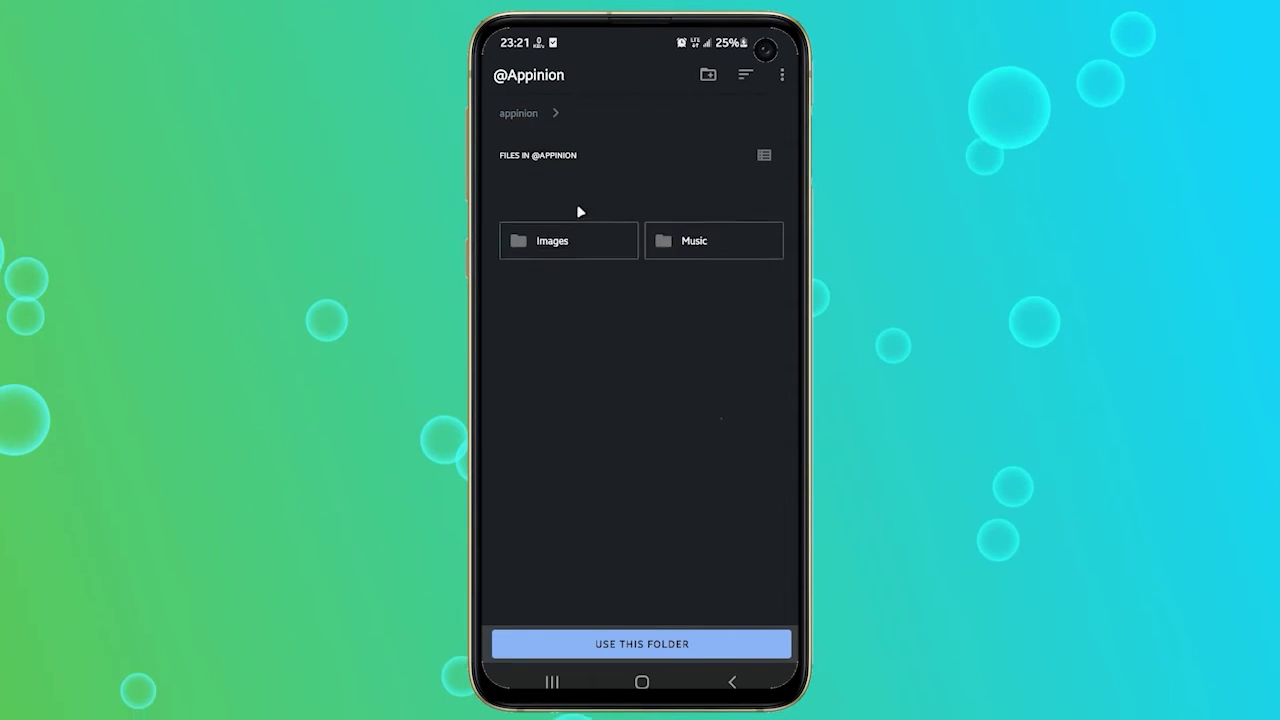
pyautogui.click(694, 203)
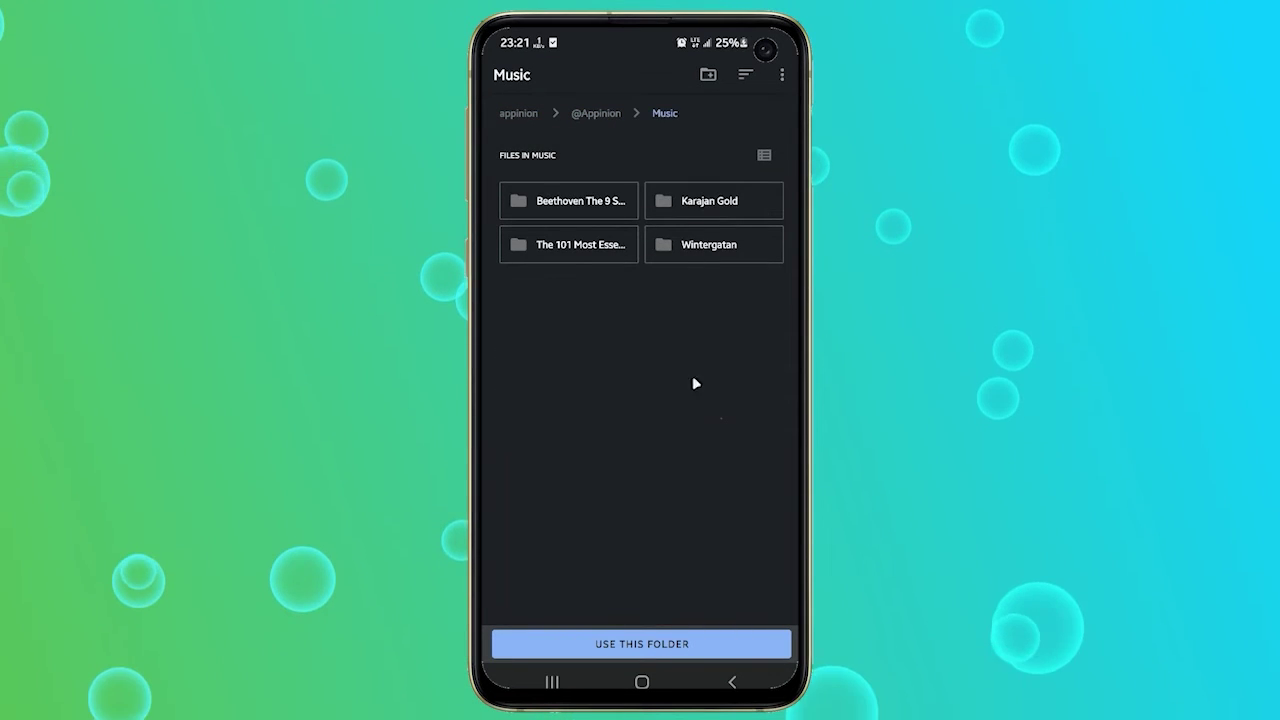
pyautogui.click(634, 645)
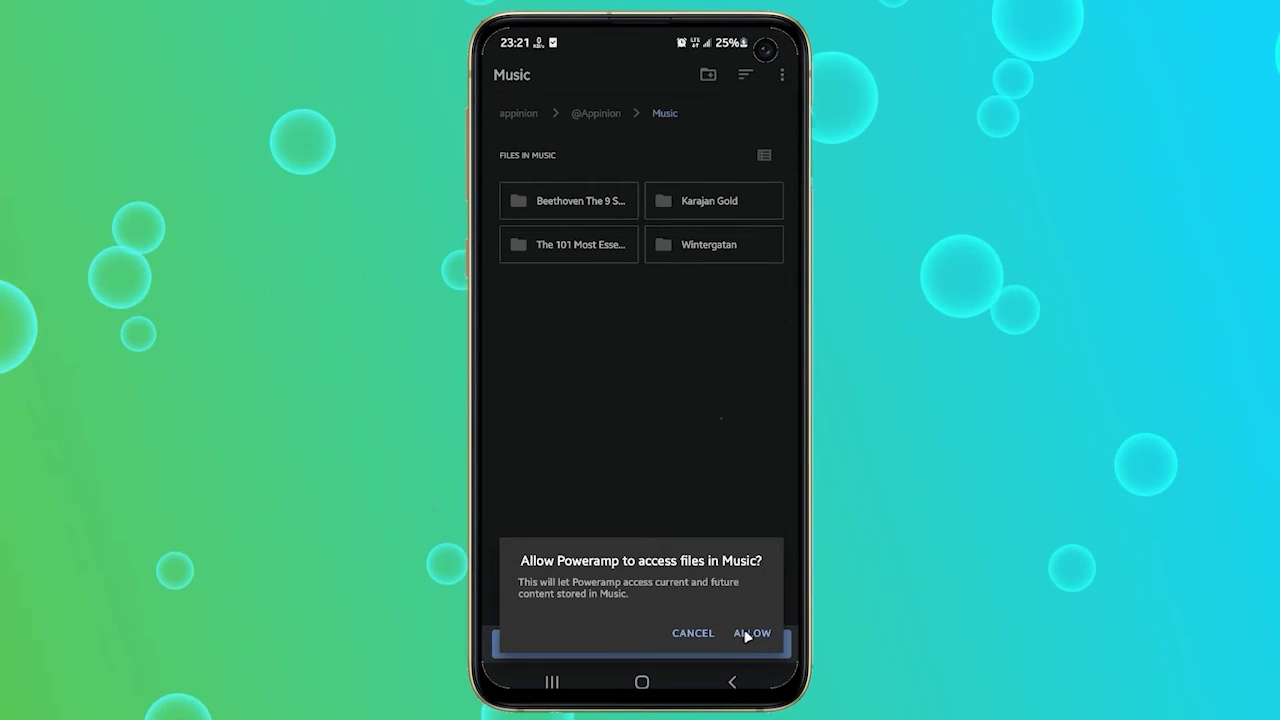
pyautogui.click(752, 634)
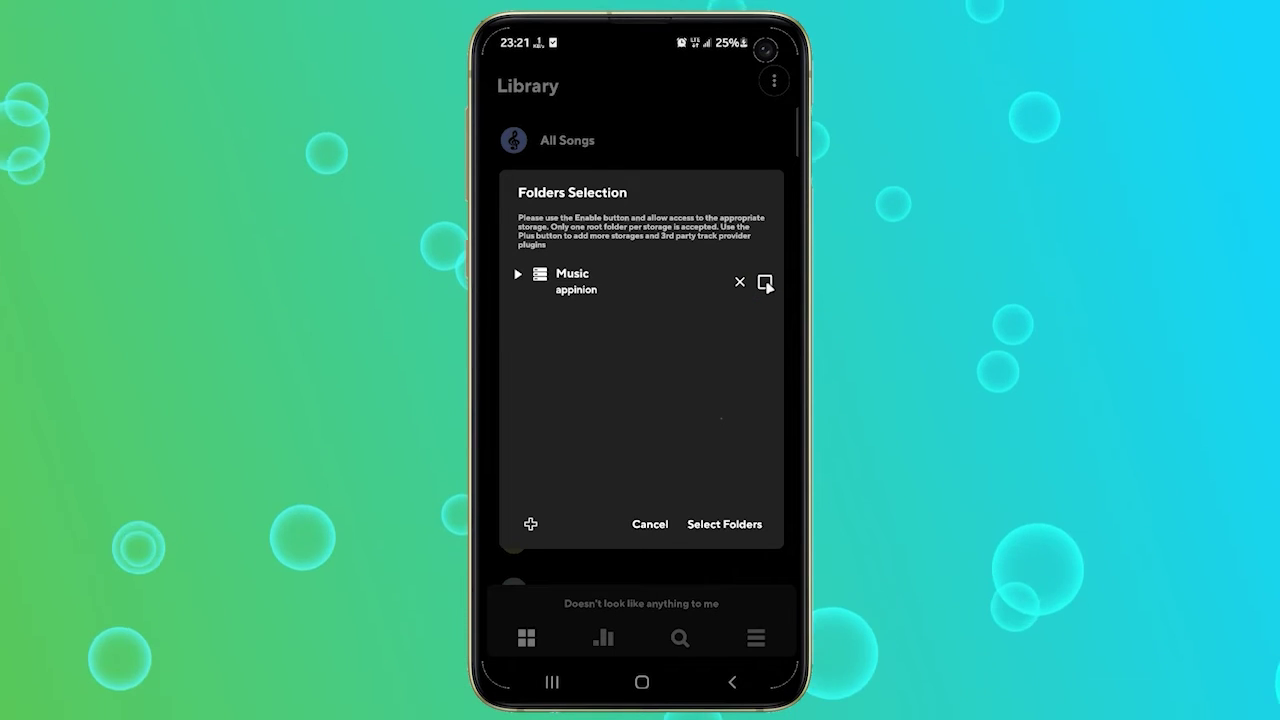
# Step: Check Music (appinion), dismiss the Add Storage sheet, and confirm it with Select Folders
pyautogui.click(765, 283)
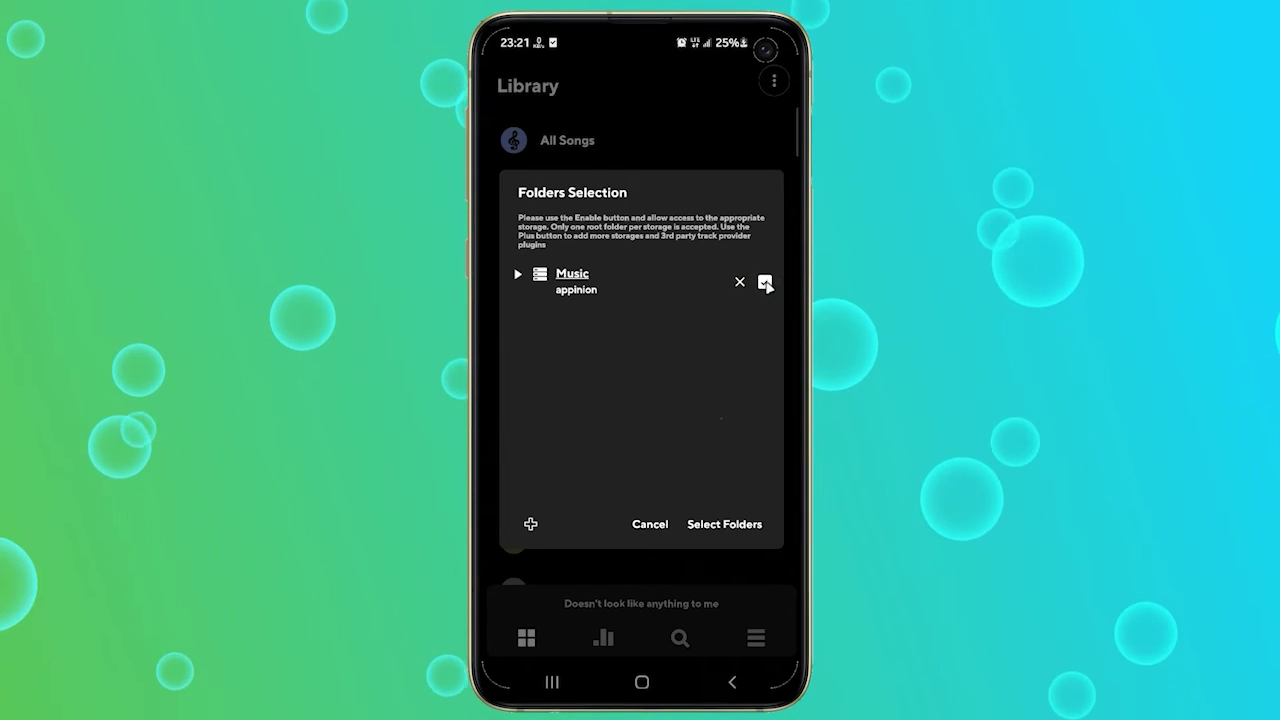
pyautogui.click(531, 523)
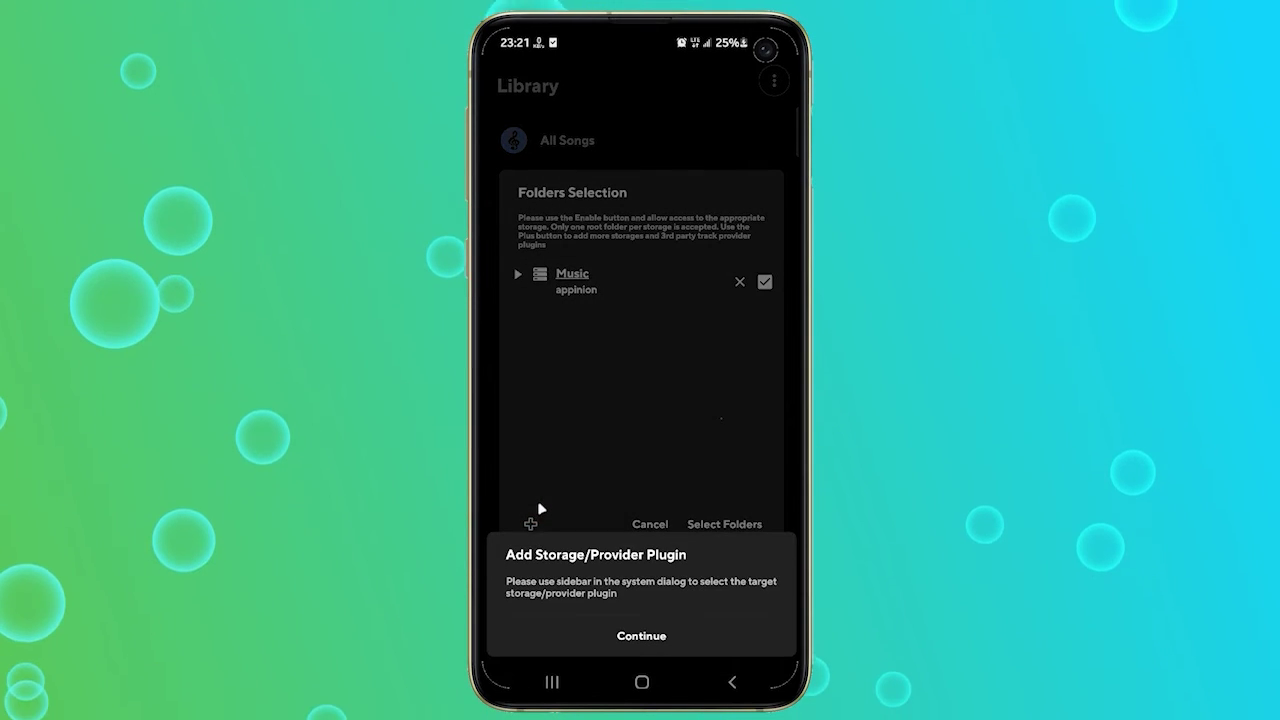
pyautogui.click(590, 459)
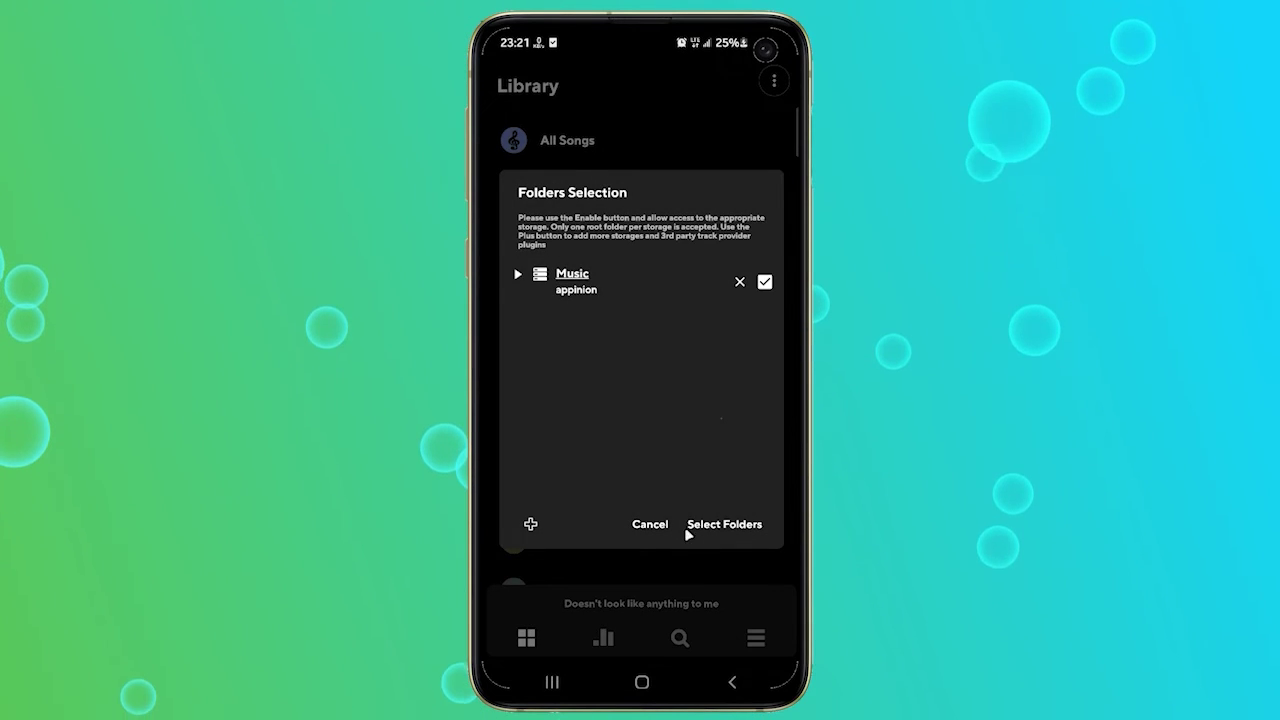
pyautogui.click(740, 524)
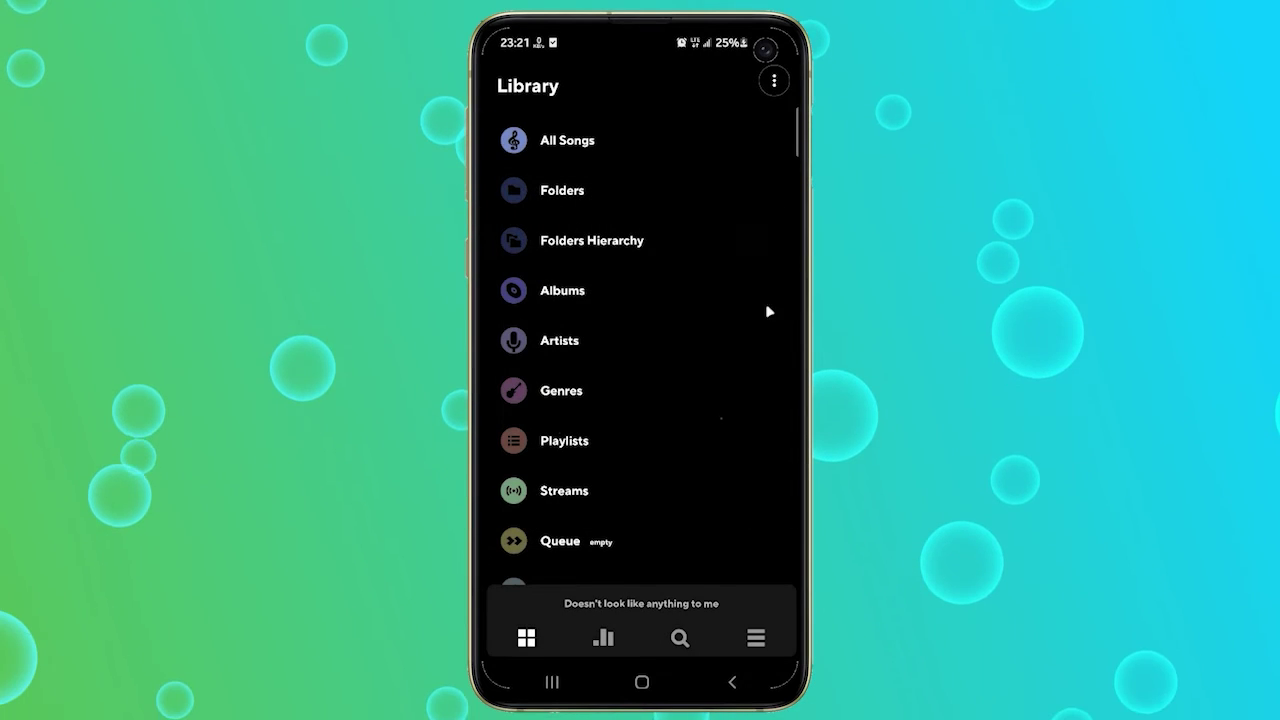
pyautogui.click(775, 82)
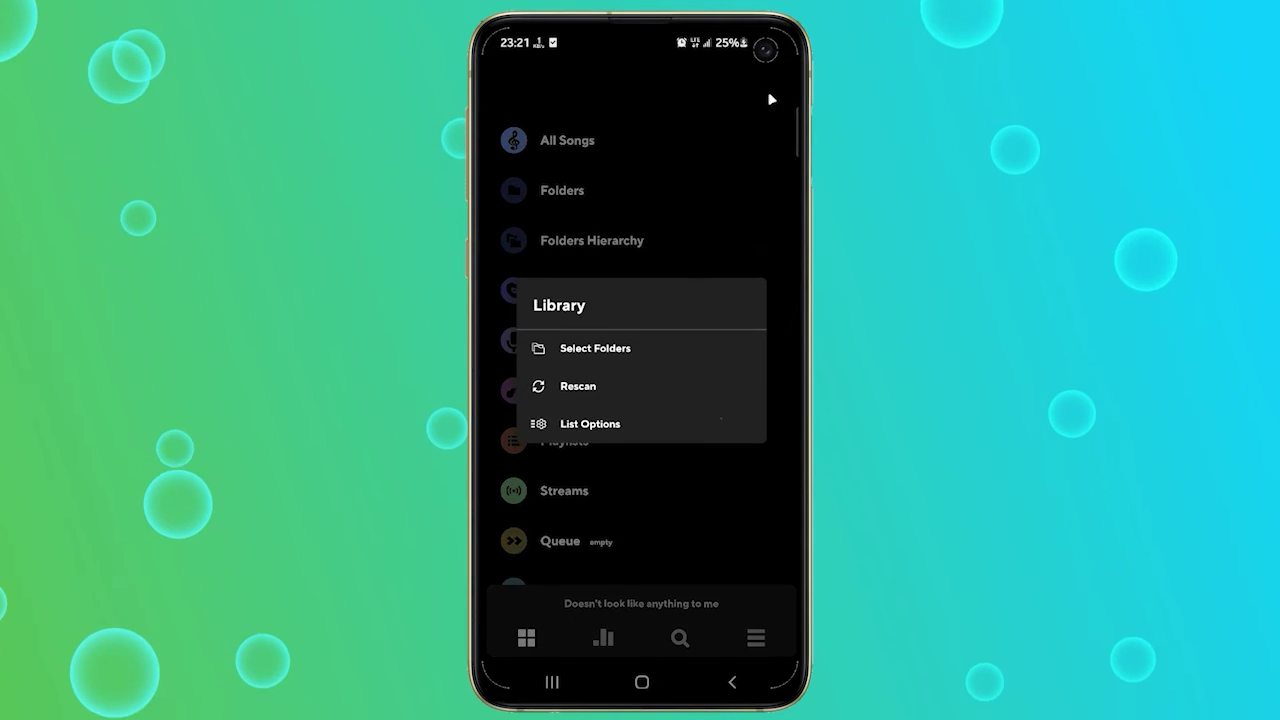